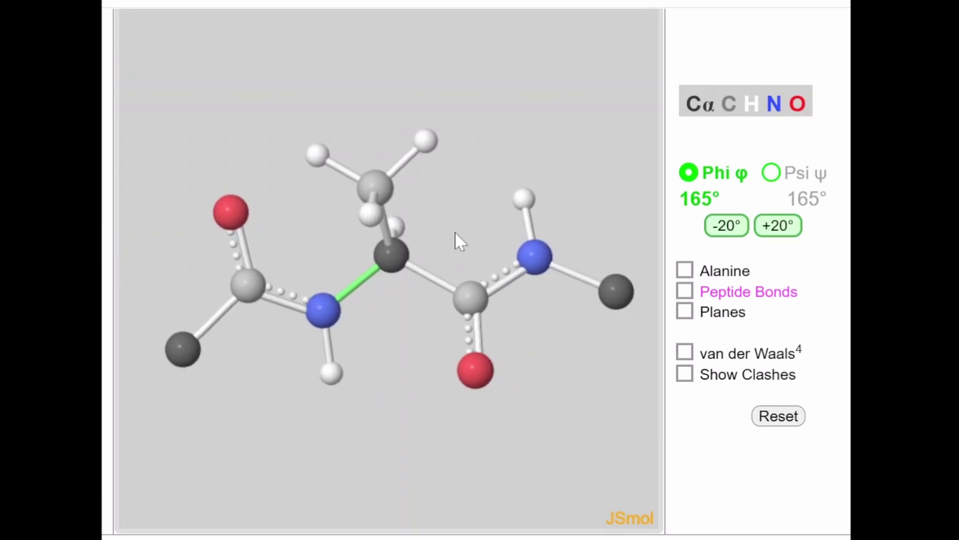
left_click(685, 271)
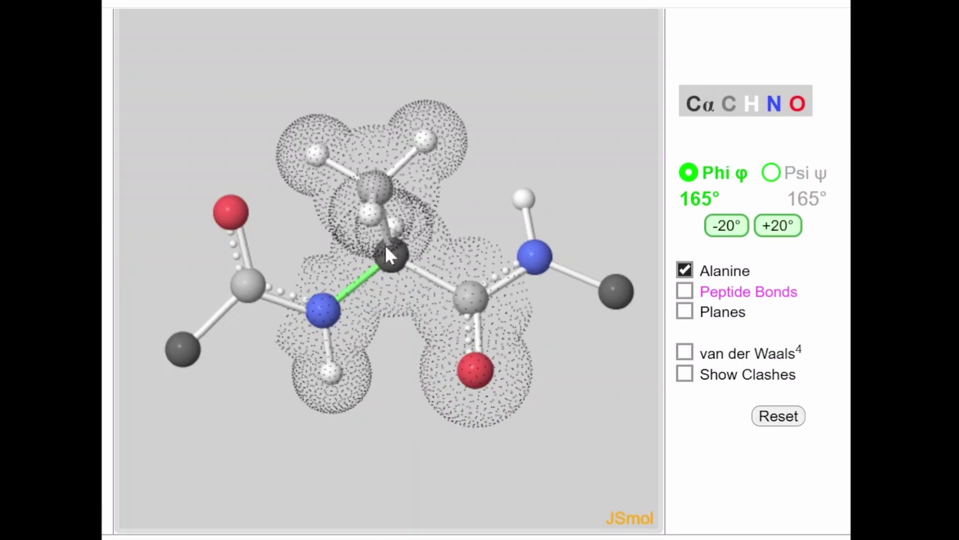
left_click_drag(472, 239, 495, 215)
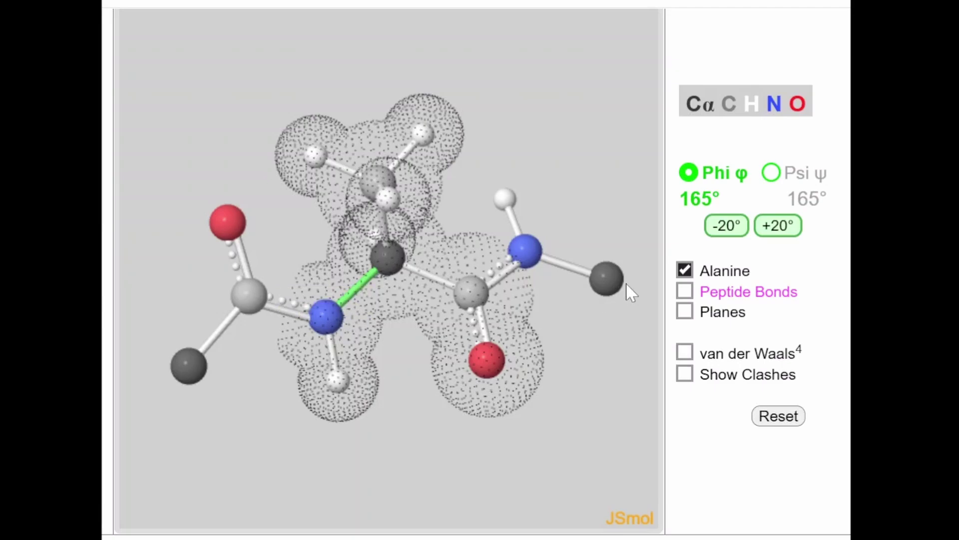
left_click(685, 271)
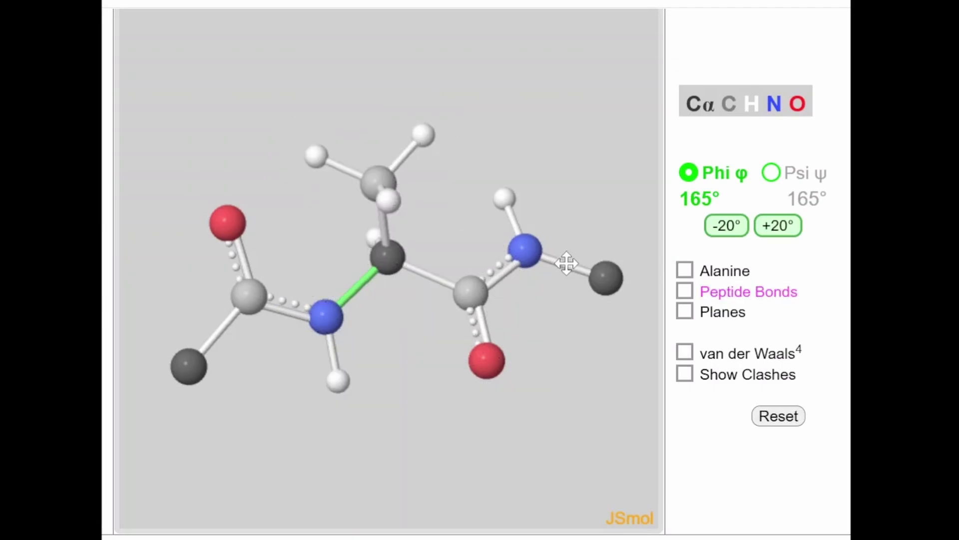
Step: Turn on magenta peptide-bond coloring and display the two yellow six-atom peptide planes
left_click(686, 292)
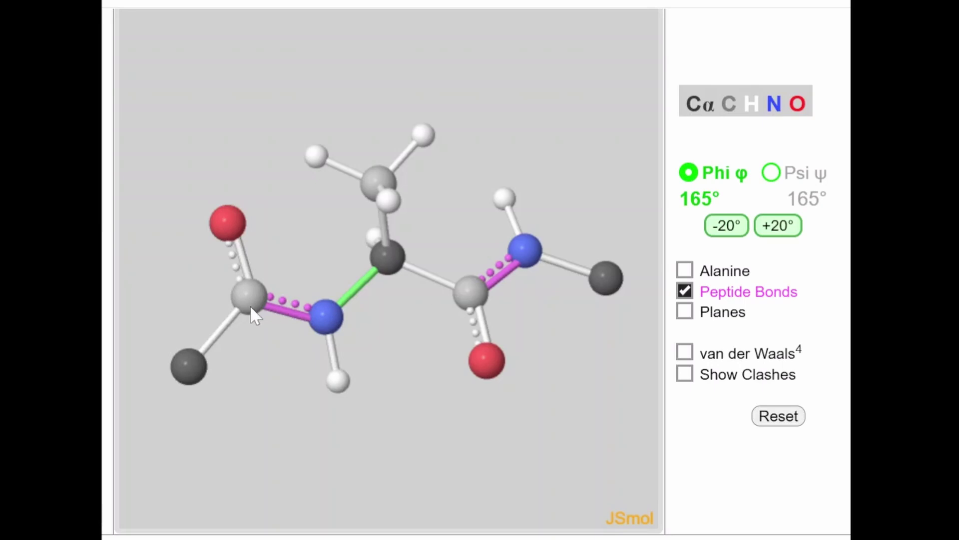
left_click(685, 292)
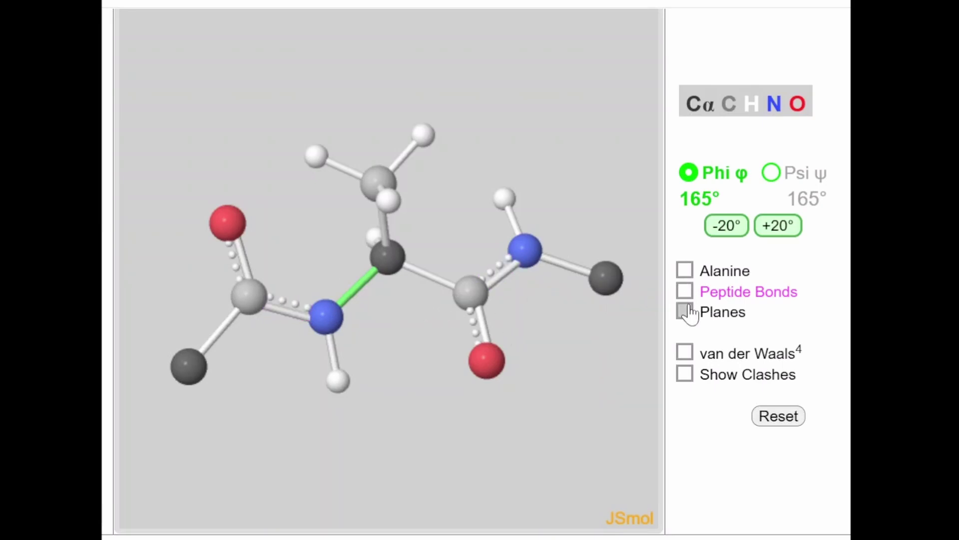
mouse_move(689, 312)
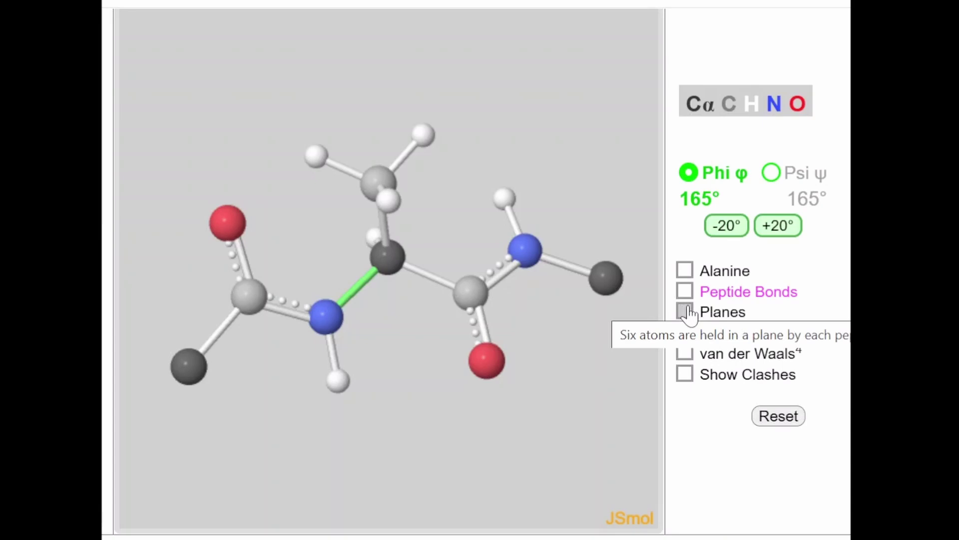
left_click(685, 293)
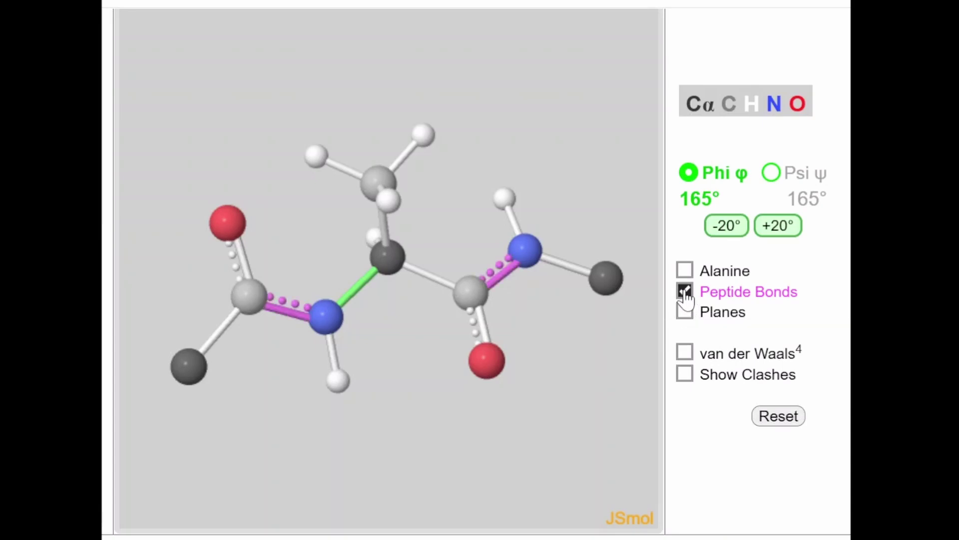
mouse_move(687, 315)
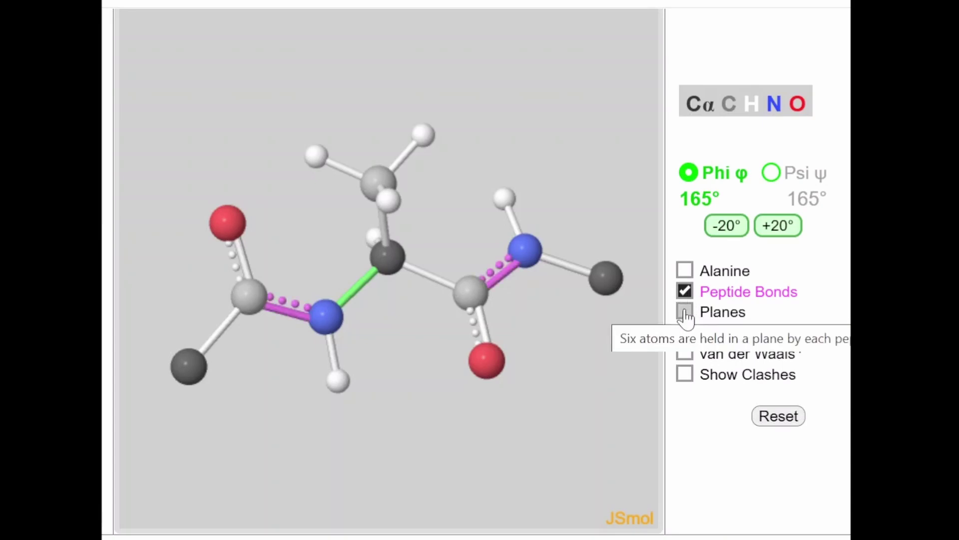
left_click(685, 313)
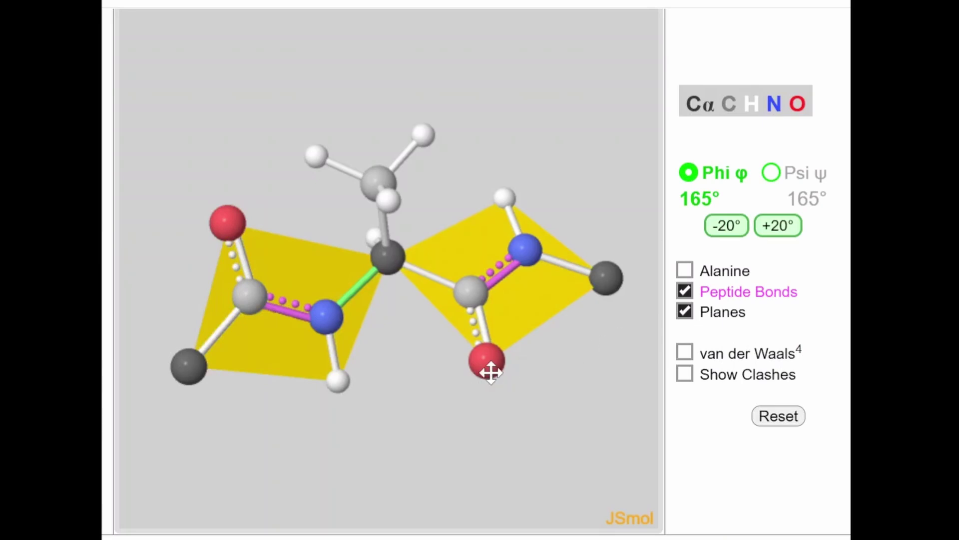
left_click_drag(491, 372, 472, 362)
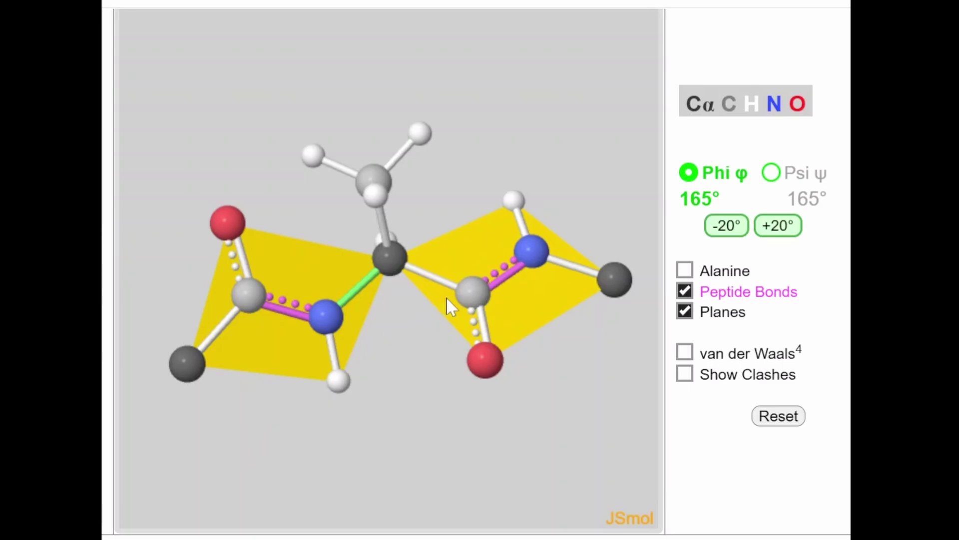
left_click_drag(476, 346, 462, 333)
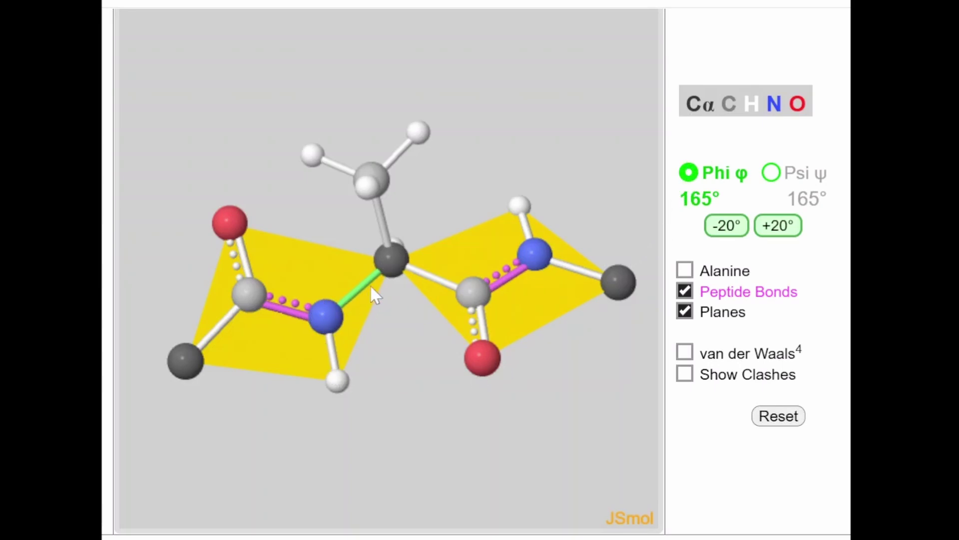
Step: Select Psi ψ as the adjustable dihedral, hiding the yellow planes and then restoring them
left_click(685, 312)
scroll(397, 292, "down", 10)
scroll(396, 300, "up", 10)
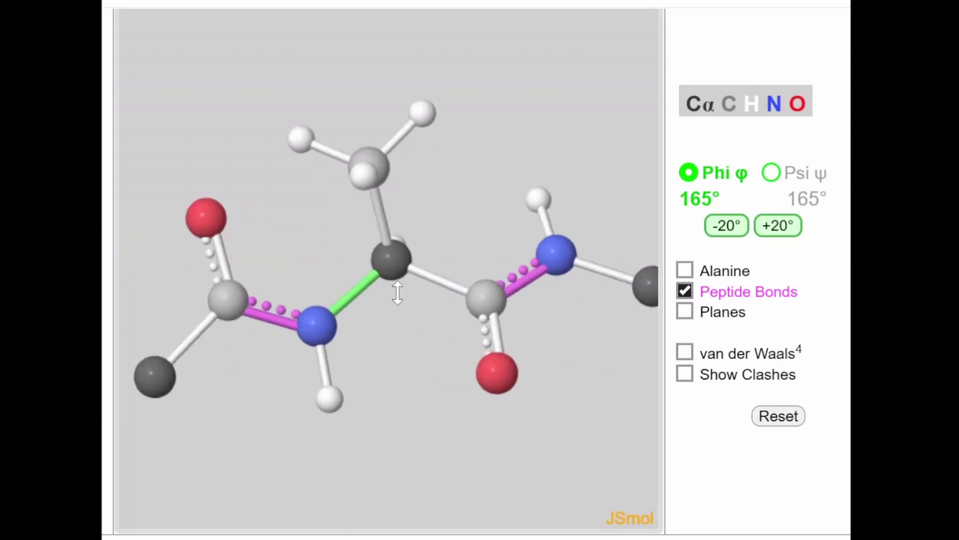
scroll(394, 298, "down", 2)
scroll(397, 292, "up", 5)
scroll(396, 287, "down", 1)
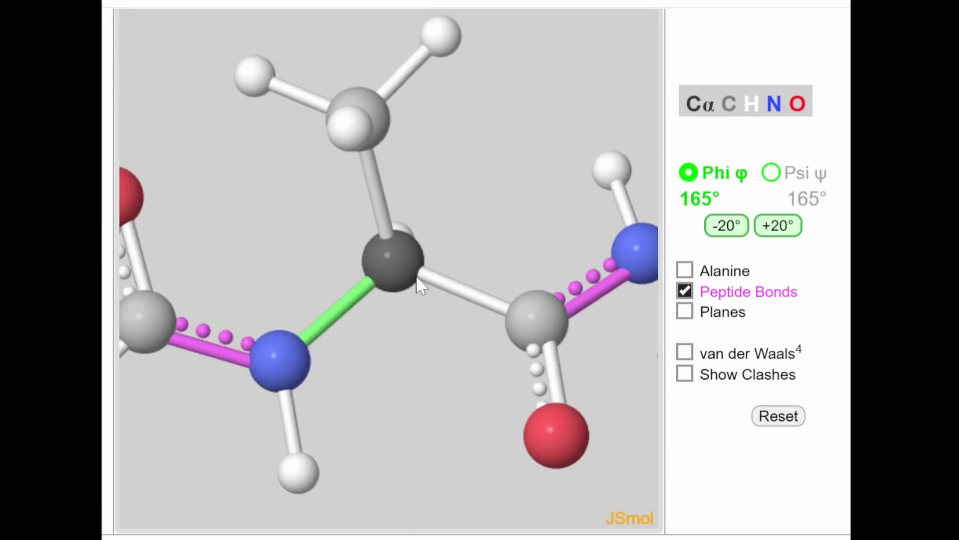
left_click(769, 175)
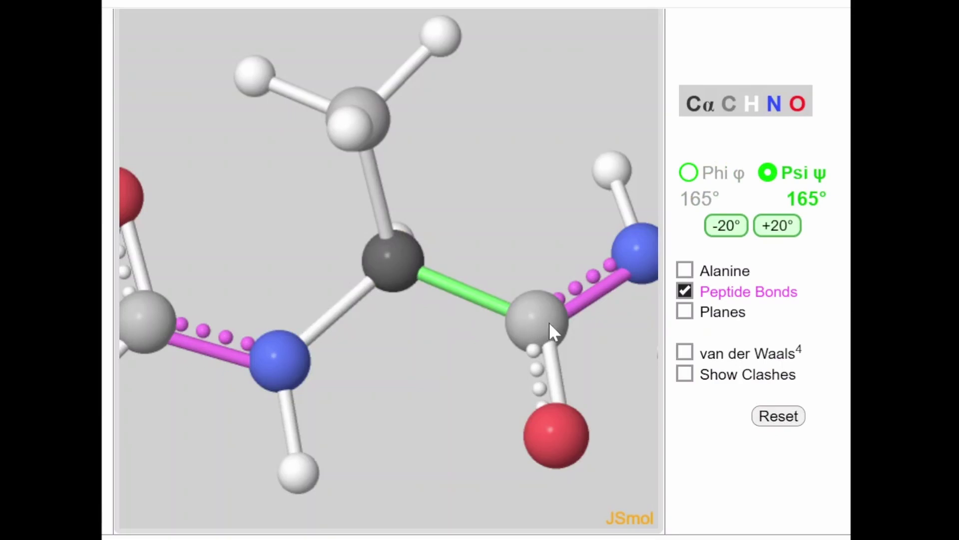
mouse_move(550, 324)
left_click(686, 315)
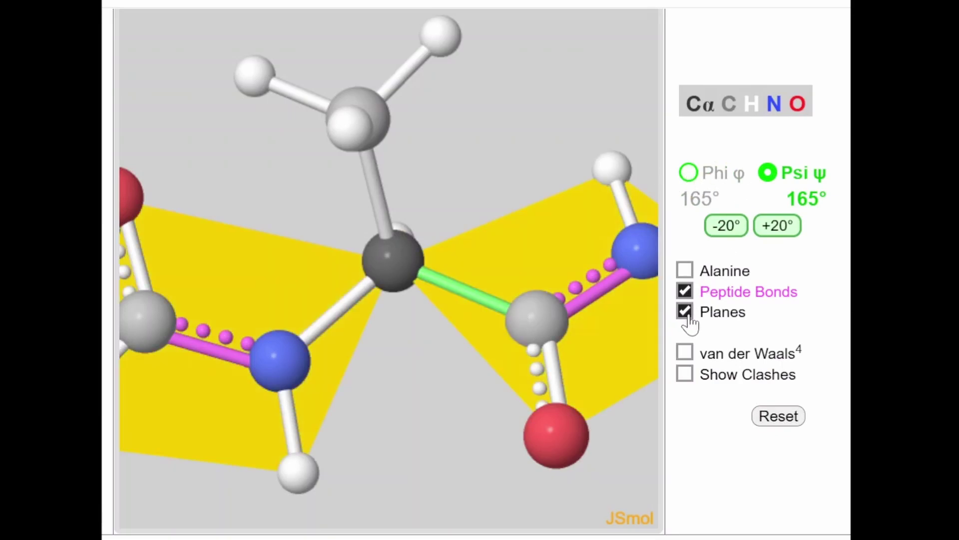
scroll(264, 312, "up", 5)
scroll(264, 312, "down", 10)
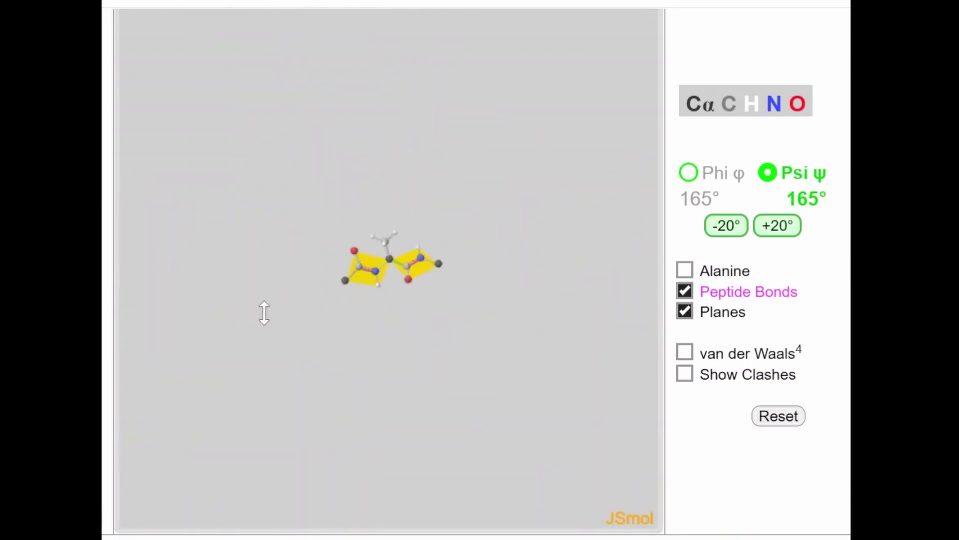
scroll(264, 312, "up", 5)
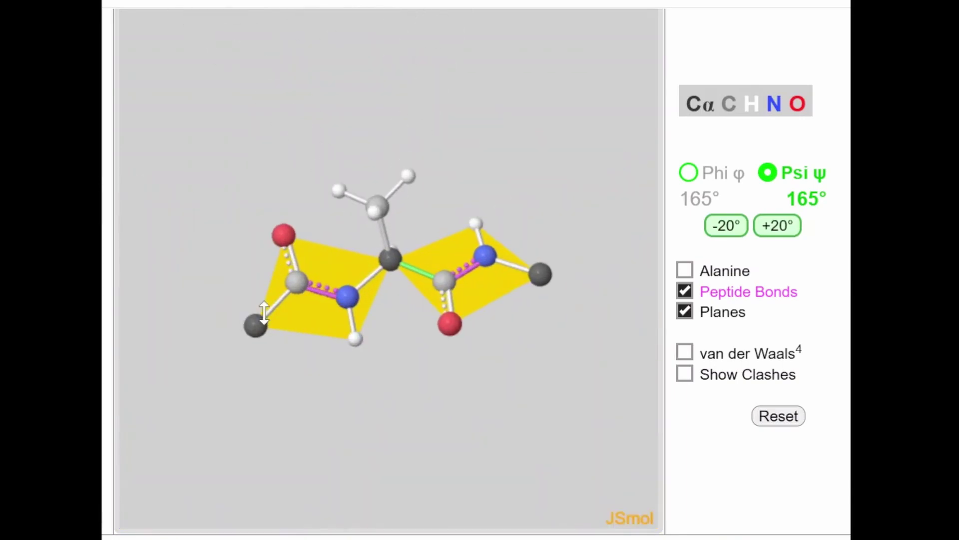
Step: Select Phi φ and lower it in -20° steps from 165° to -115°
left_click(691, 174)
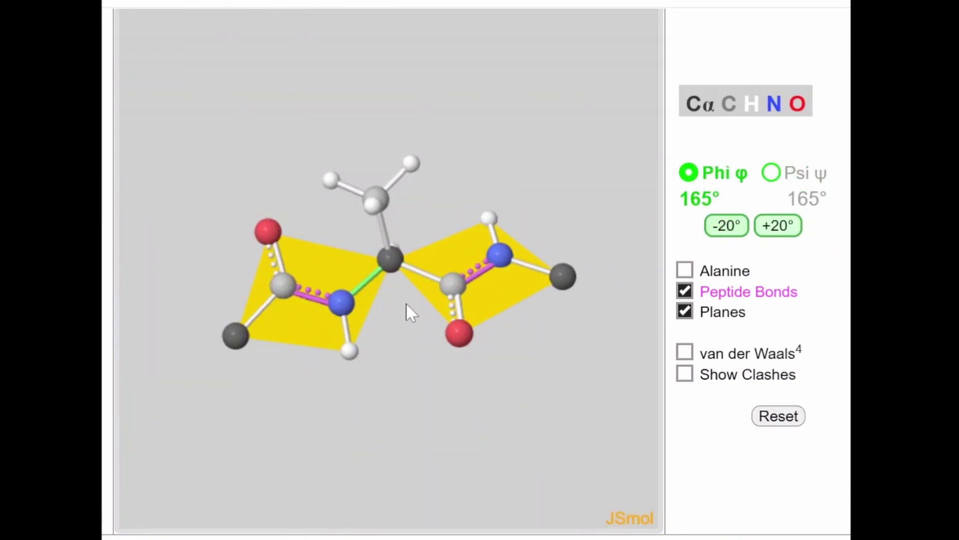
left_click_drag(415, 304, 662, 320)
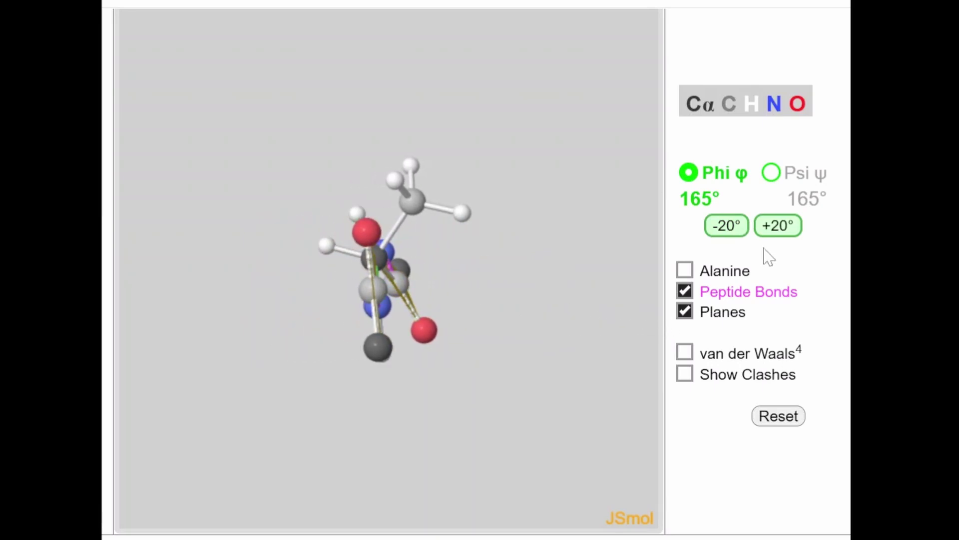
left_click(723, 226)
left_click(728, 227)
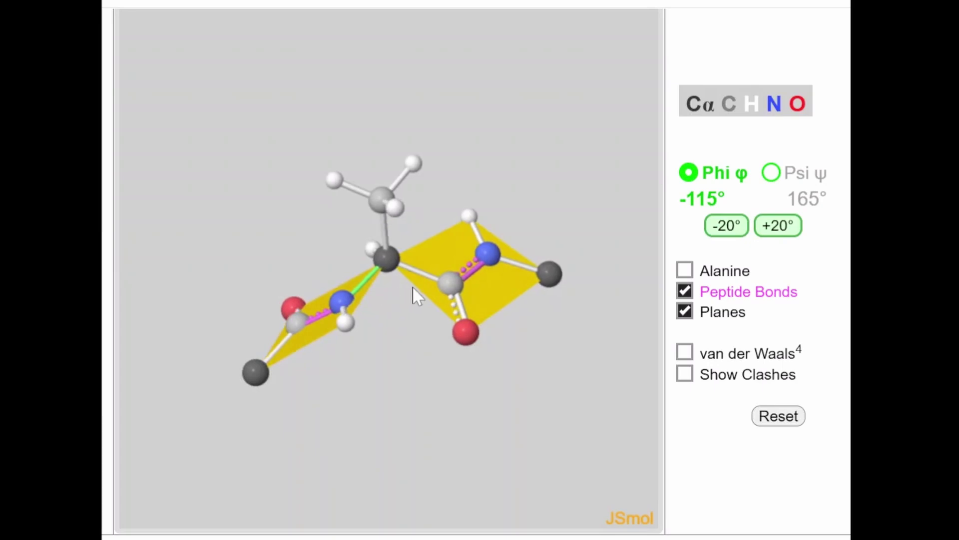
Step: Select Psi ψ and raise it in +20° steps to -155°, inspecting the planes
left_click(774, 176)
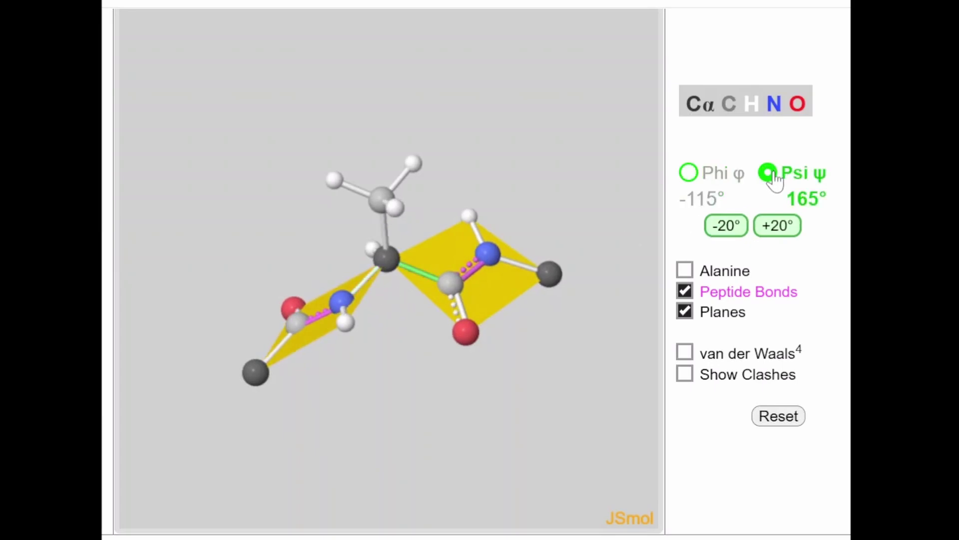
left_click(772, 240)
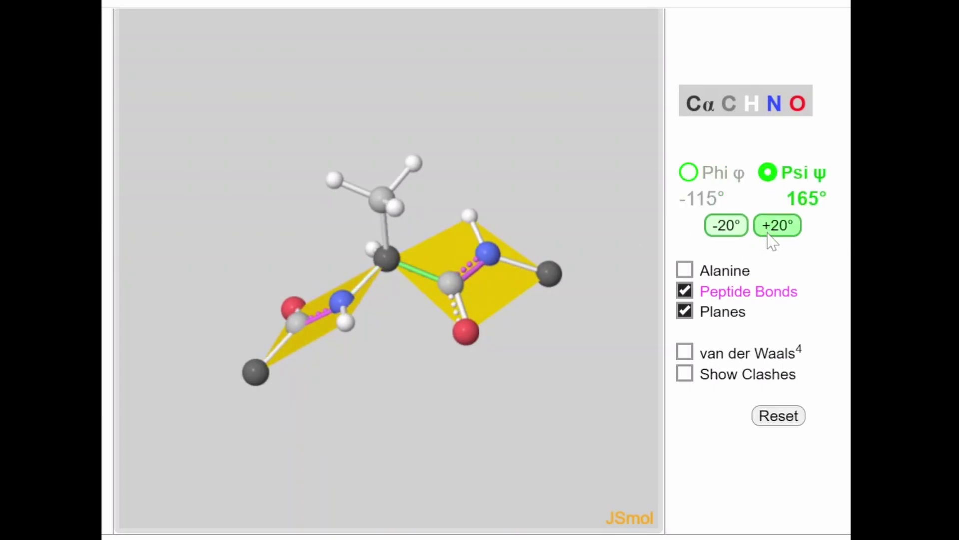
left_click(776, 225)
left_click(775, 225)
left_click(775, 226)
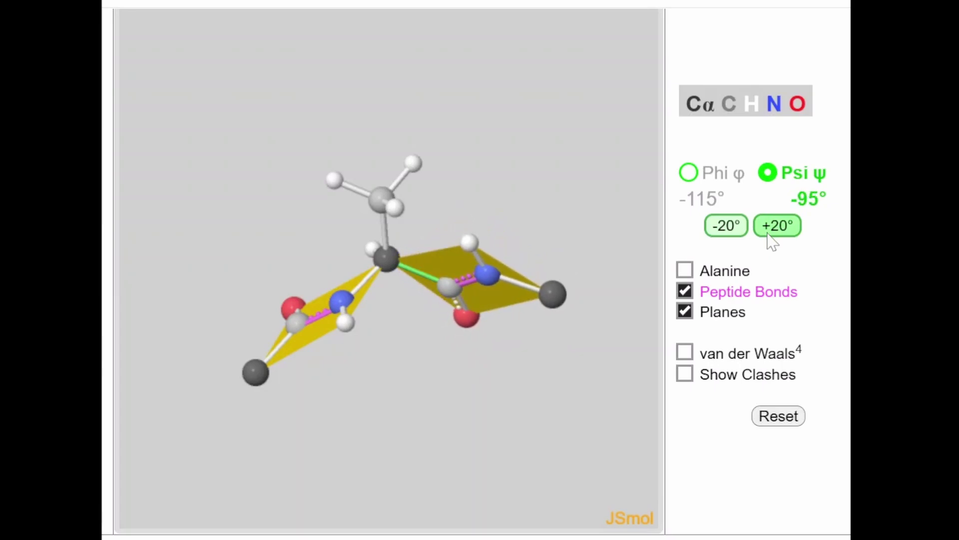
left_click(776, 226)
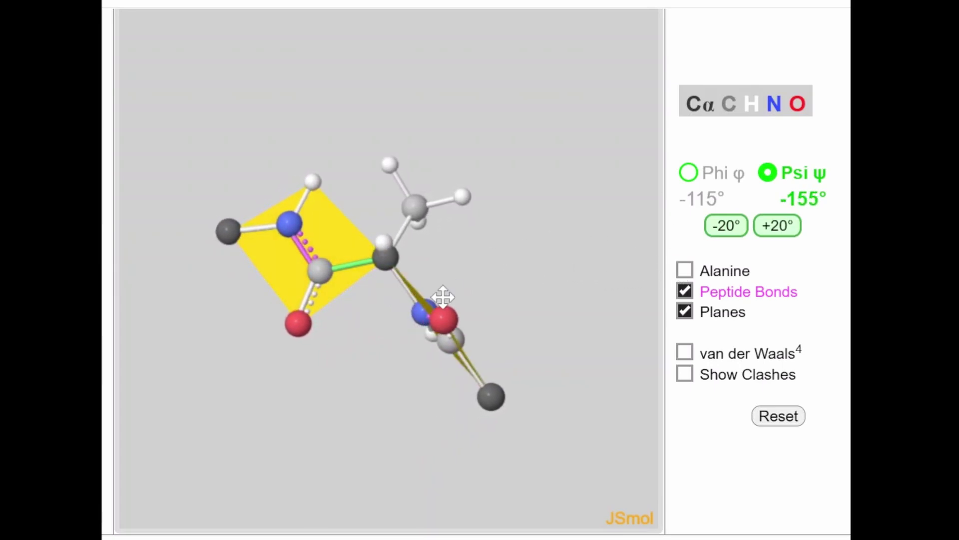
left_click_drag(443, 304, 217, 249)
left_click_drag(336, 328, 235, 259)
left_click_drag(403, 341, 456, 367)
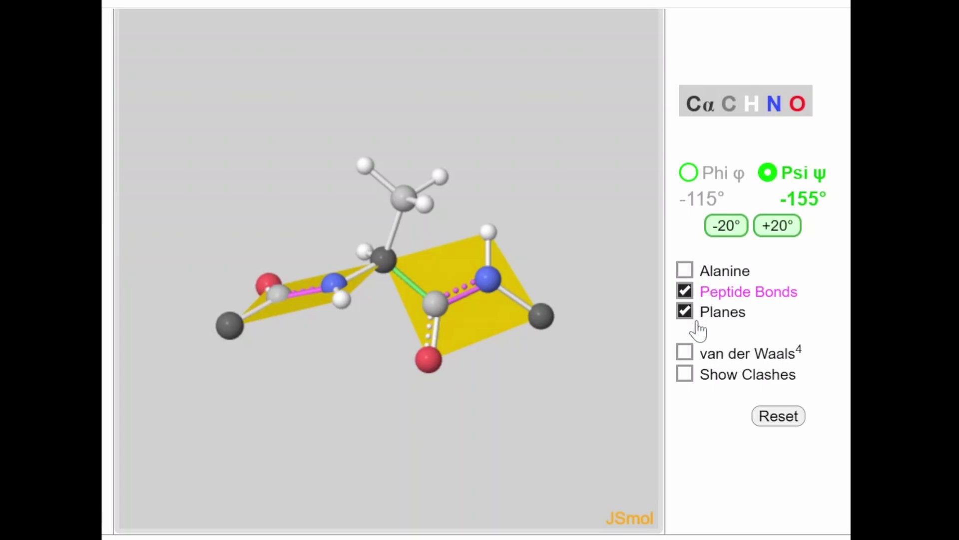
Step: Turn on translucent van der Waals spheres and the clash discs
left_click(685, 353)
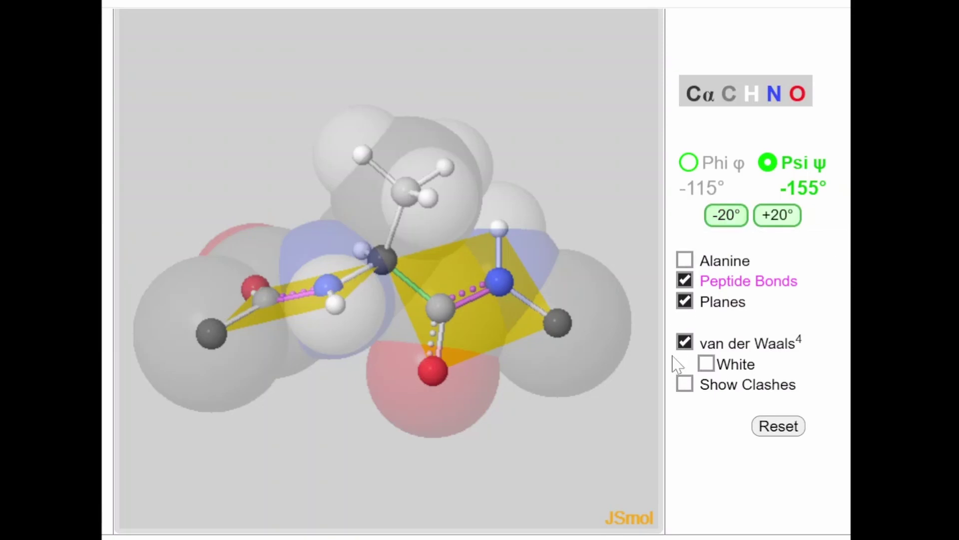
left_click(685, 384)
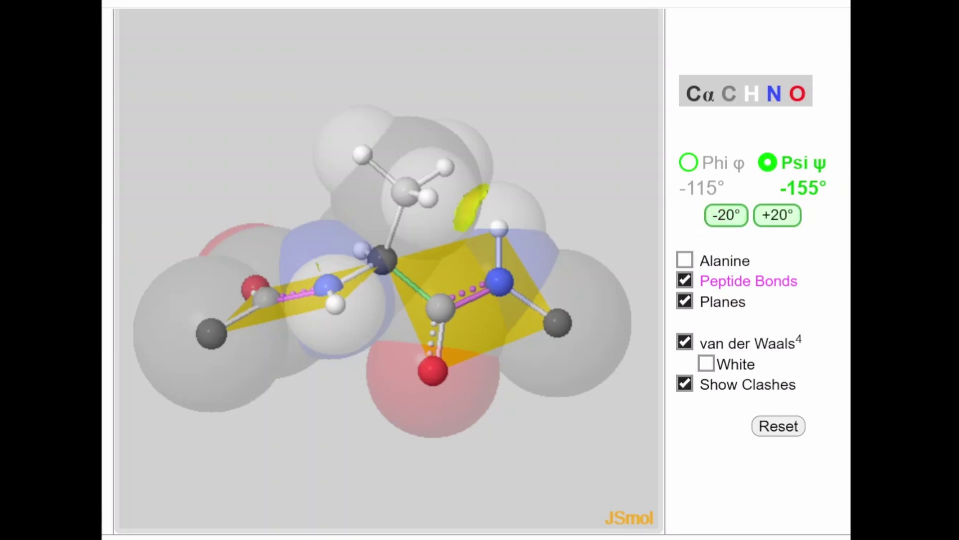
Step: Raise psi in +20° steps from -155° to 63°, rotating to watch the right plane turn
left_click_drag(504, 217, 375, 253)
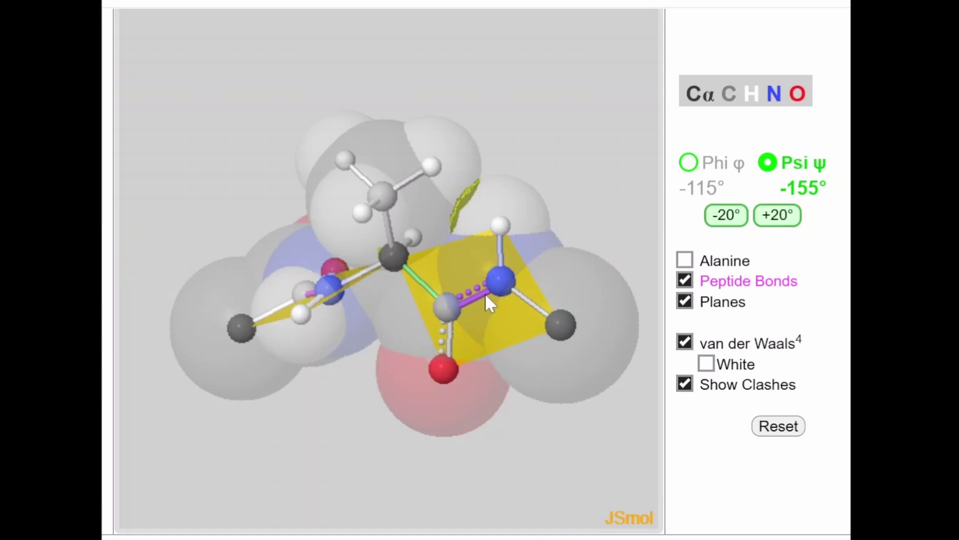
left_click_drag(492, 327, 567, 328)
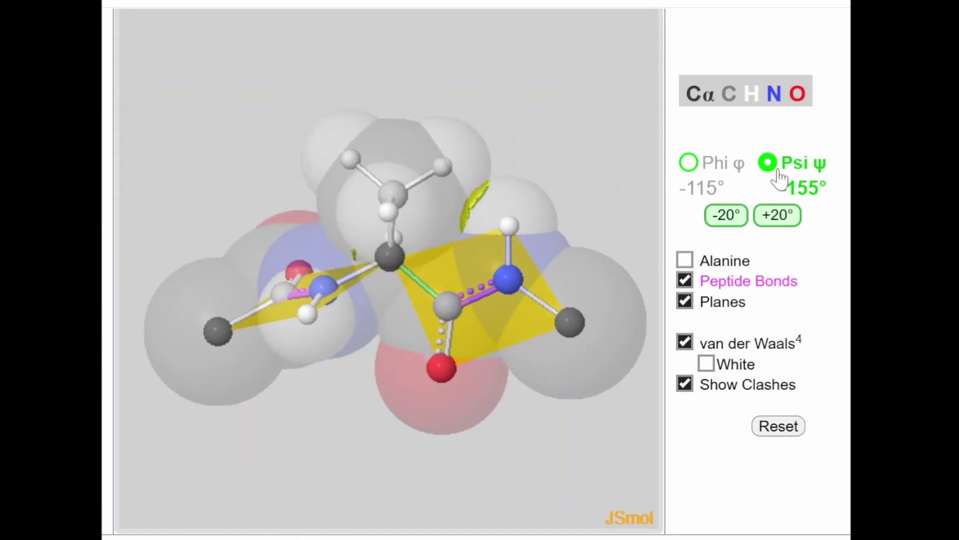
left_click(774, 215)
left_click(771, 219)
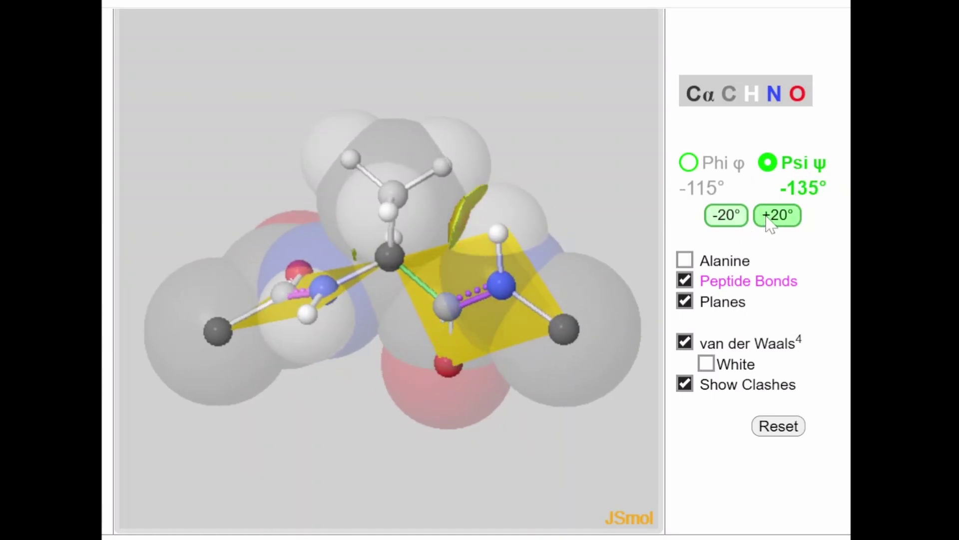
left_click(772, 220)
left_click(772, 220)
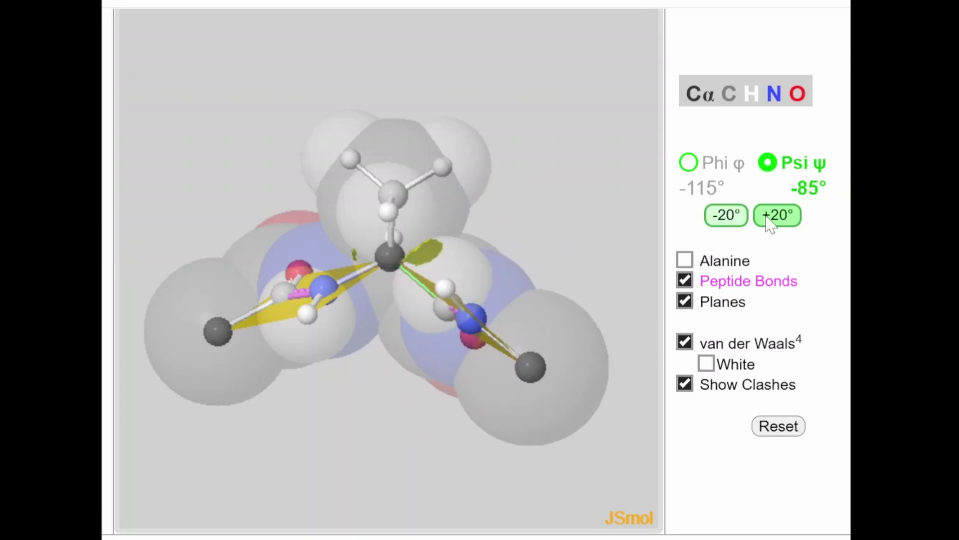
left_click_drag(472, 331, 567, 353)
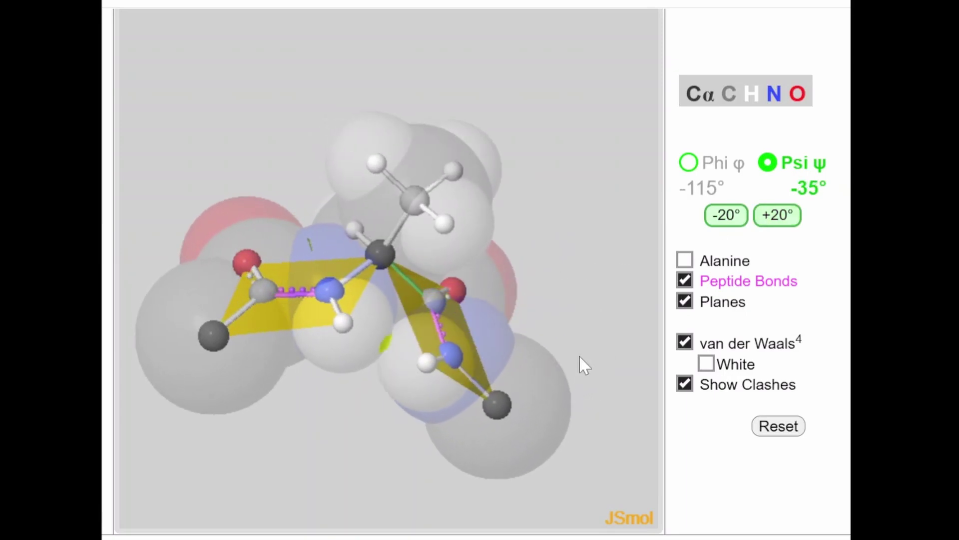
left_click_drag(394, 402, 638, 454)
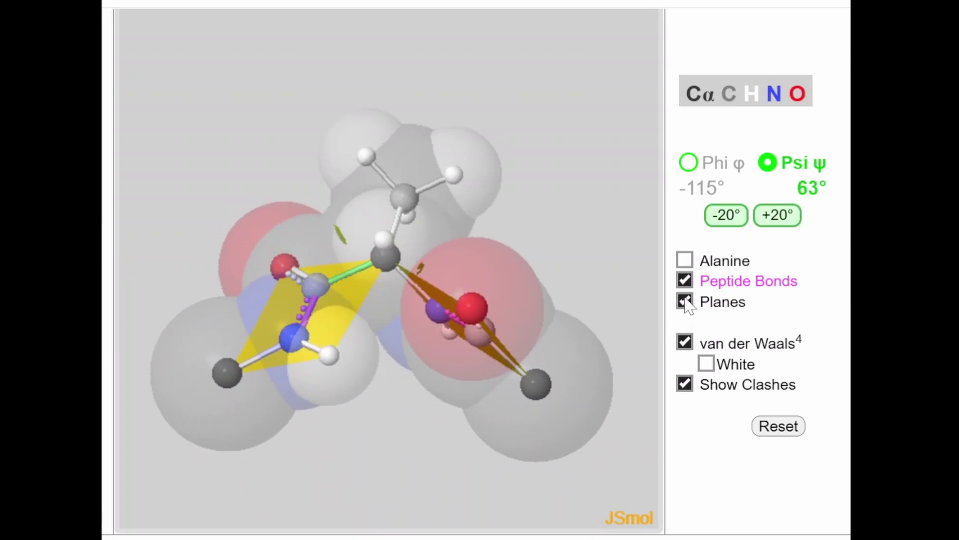
Step: Select Phi φ and lower it in -20° steps to -15°, producing a large clash disc
left_click(689, 164)
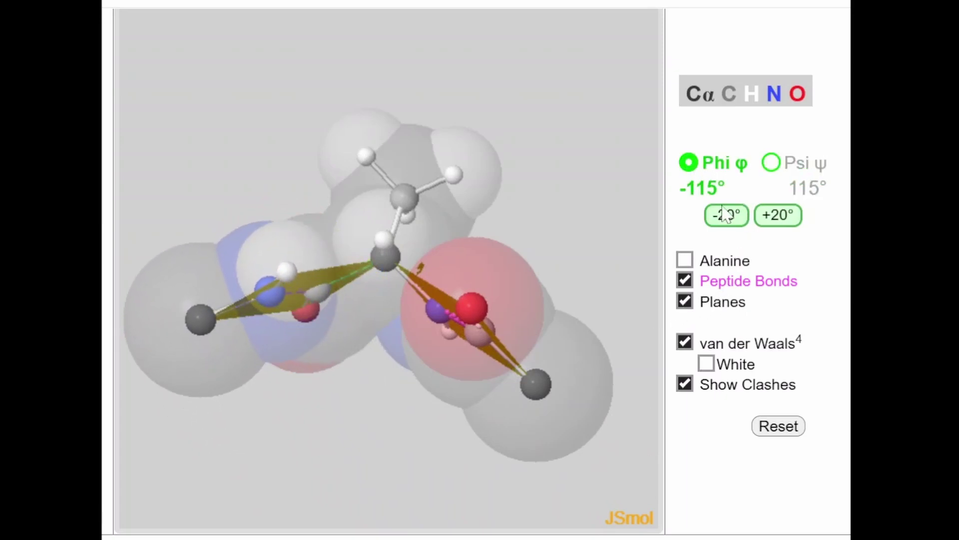
left_click(727, 215)
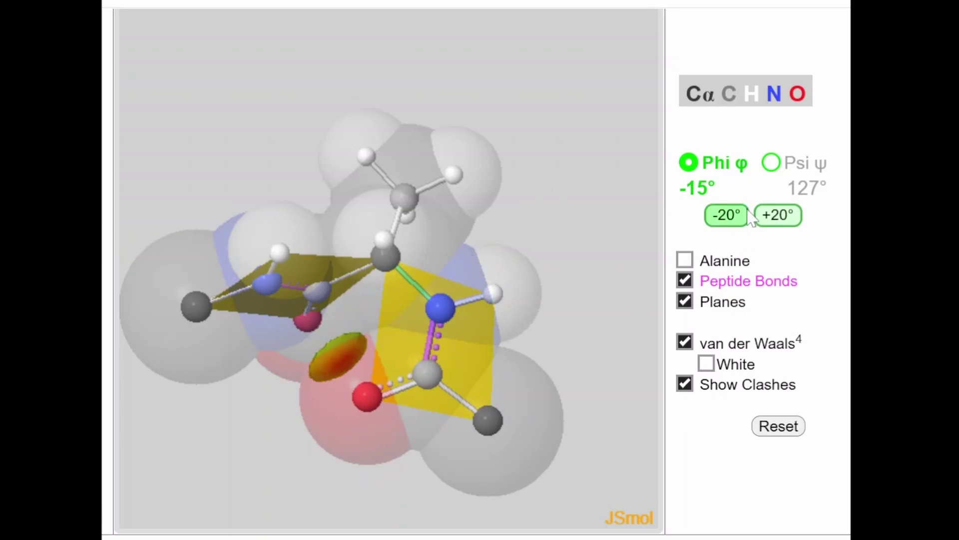
scroll(549, 351, "up", 5)
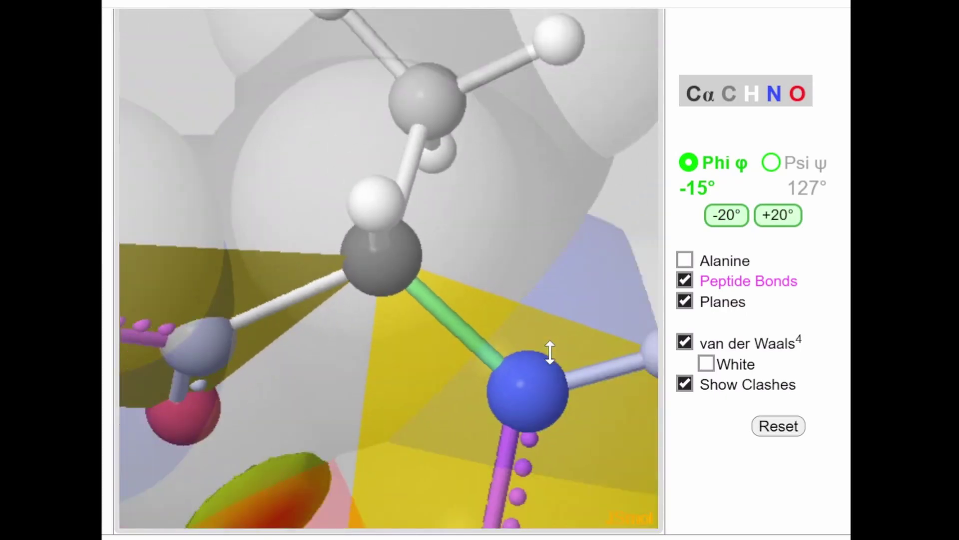
scroll(549, 351, "down", 8)
Step: Open the molecule viewer's image options menu, then dismiss it with Escape
right_click(444, 205)
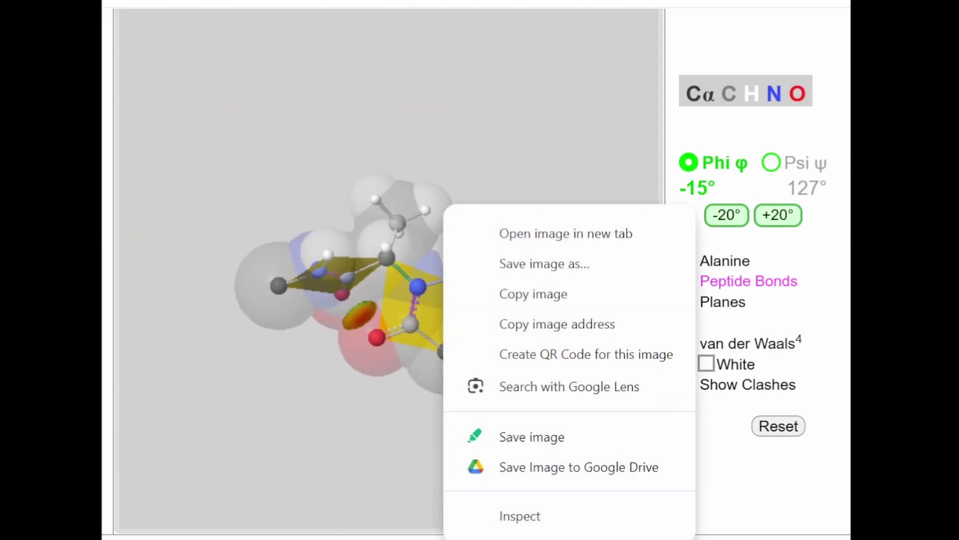
key("Escape")
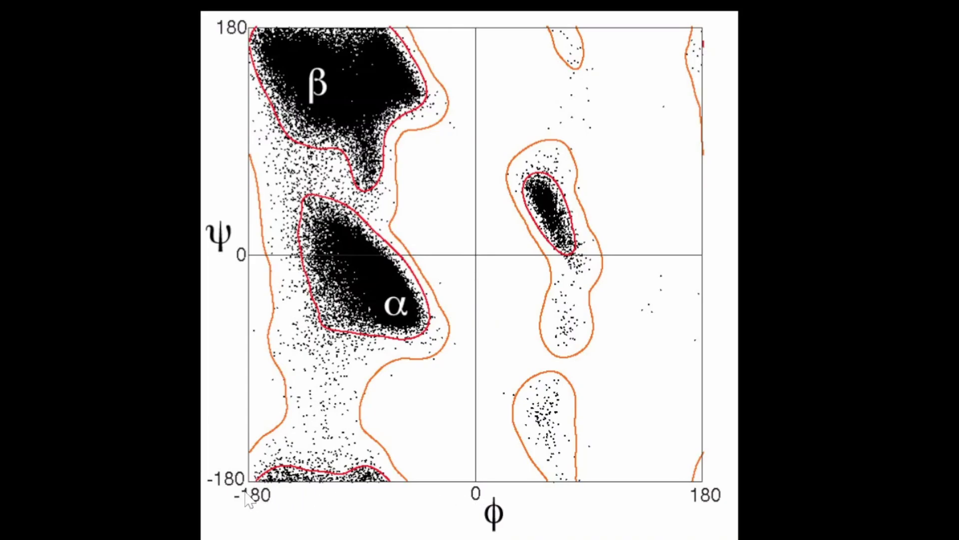
Step: Scroll the Ramachandran plot to review the β and α regions
scroll(316, 429, "up", 1)
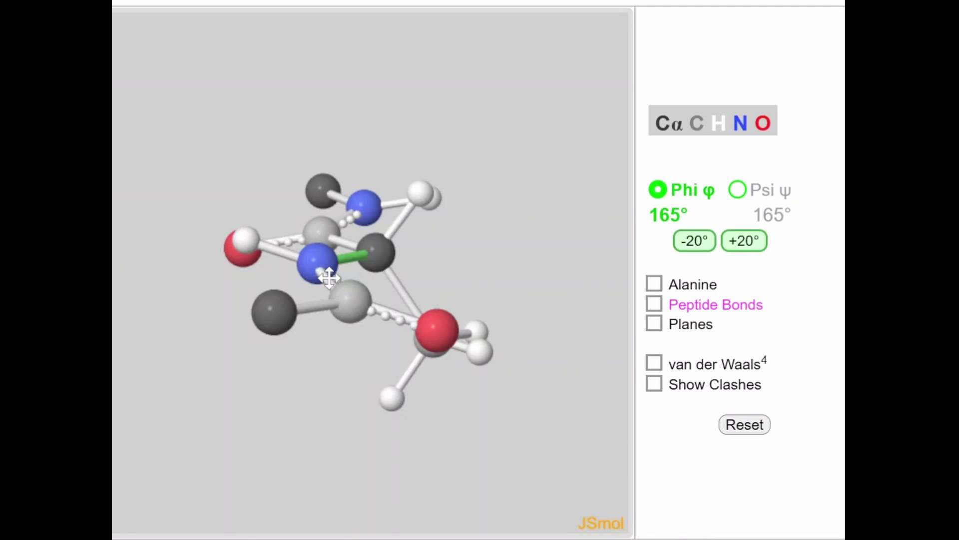
Step: Turn on magenta peptide bonds and yellow peptide planes, rotating the dipeptide to examine them
left_click_drag(329, 278, 315, 214)
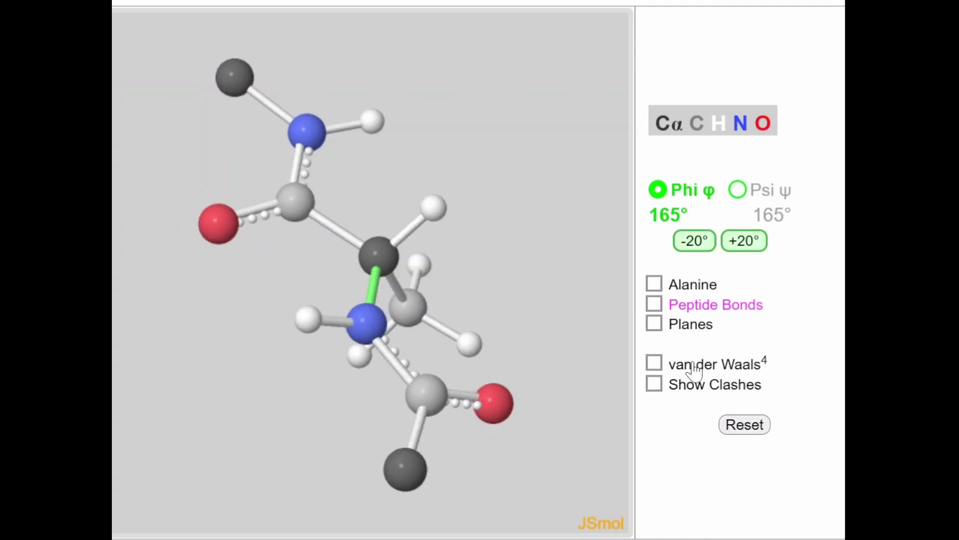
left_click(655, 305)
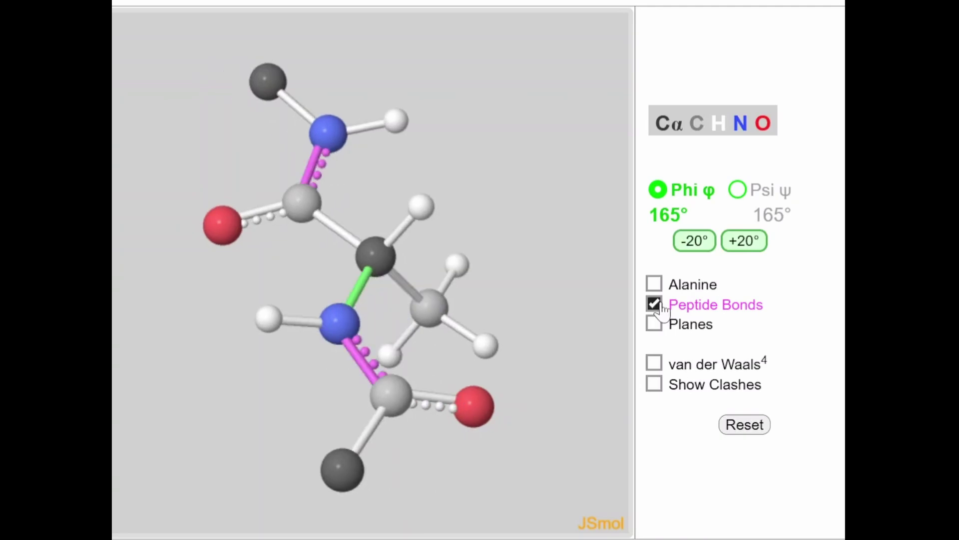
left_click(654, 326)
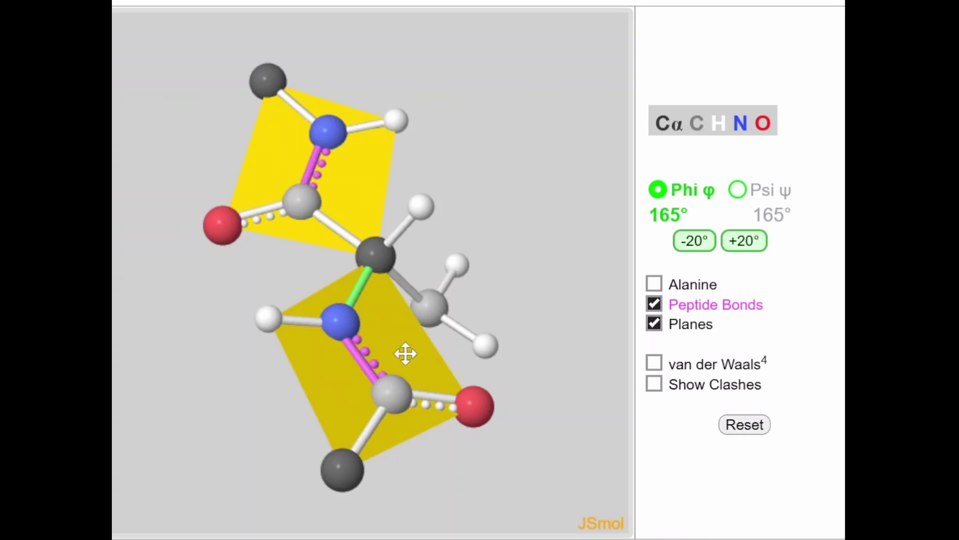
left_click_drag(405, 354, 314, 240)
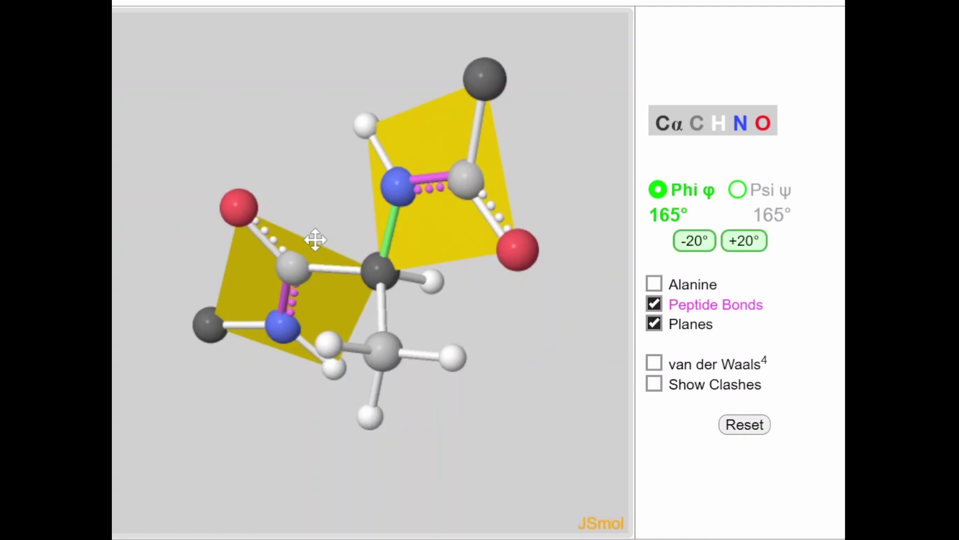
left_click_drag(315, 240, 701, 254)
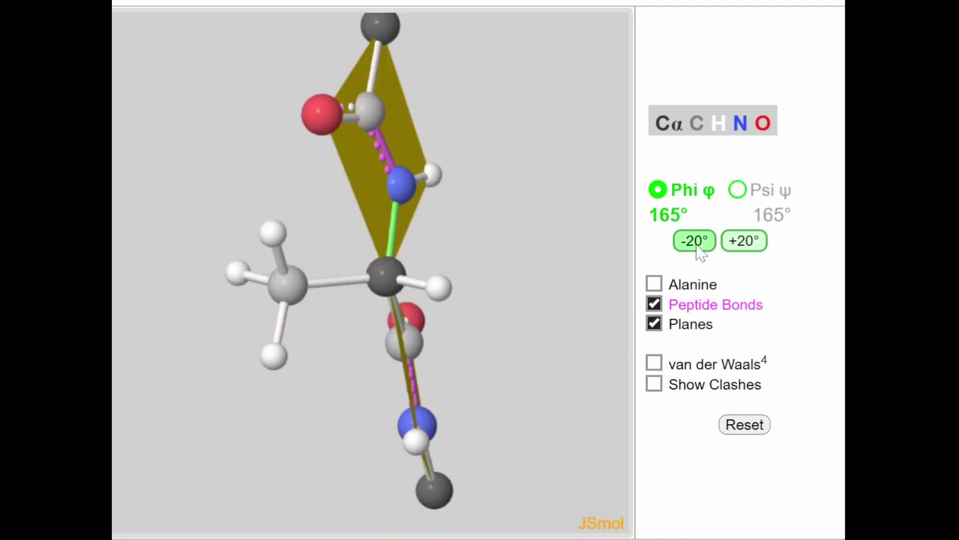
Step: Lower phi by 20° to 105°, raise psi by 20° to -135°, and show translucent van der Waals spheres
left_click(698, 248)
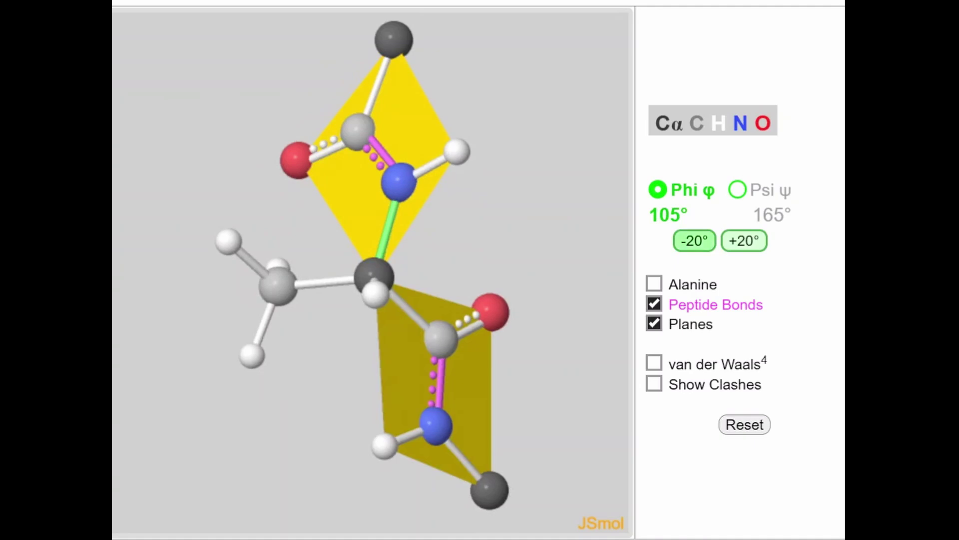
left_click(738, 190)
left_click(745, 242)
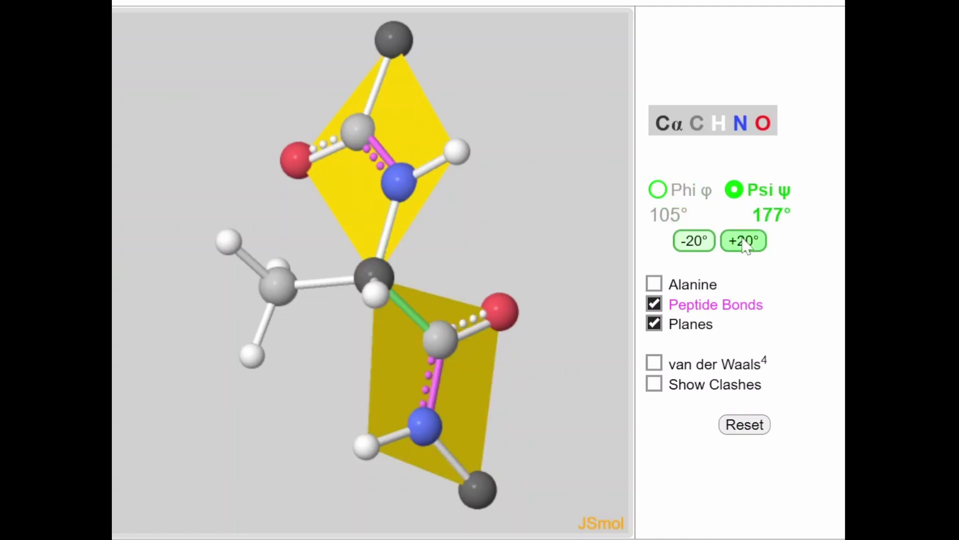
left_click(655, 364)
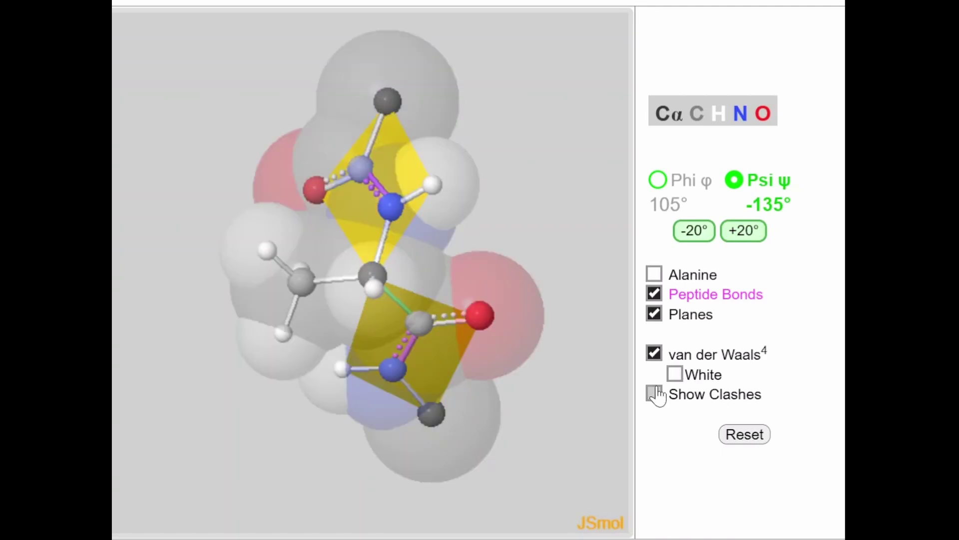
Step: Turn on Show Clashes and rotate the dipeptide to inspect both red-yellow clash discs
left_click(654, 394)
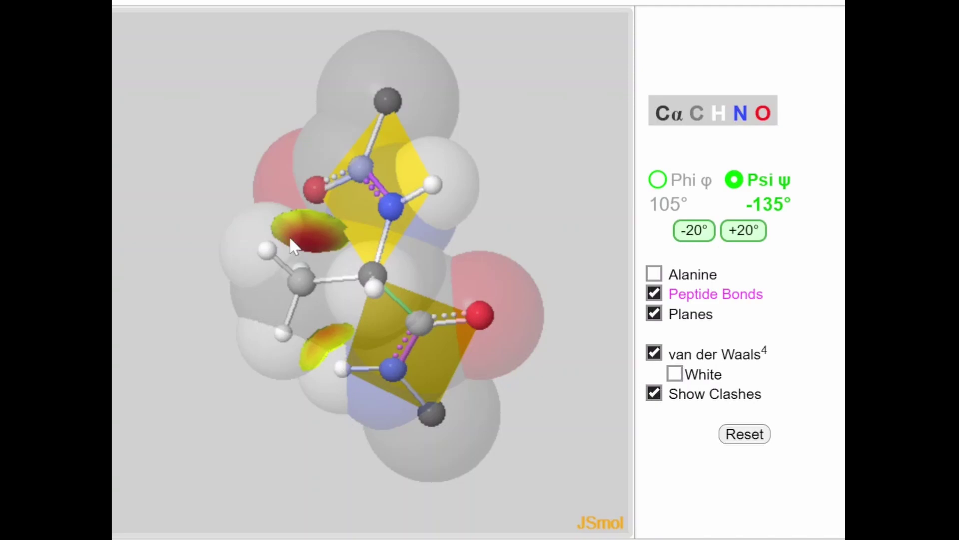
left_click_drag(292, 246, 505, 298)
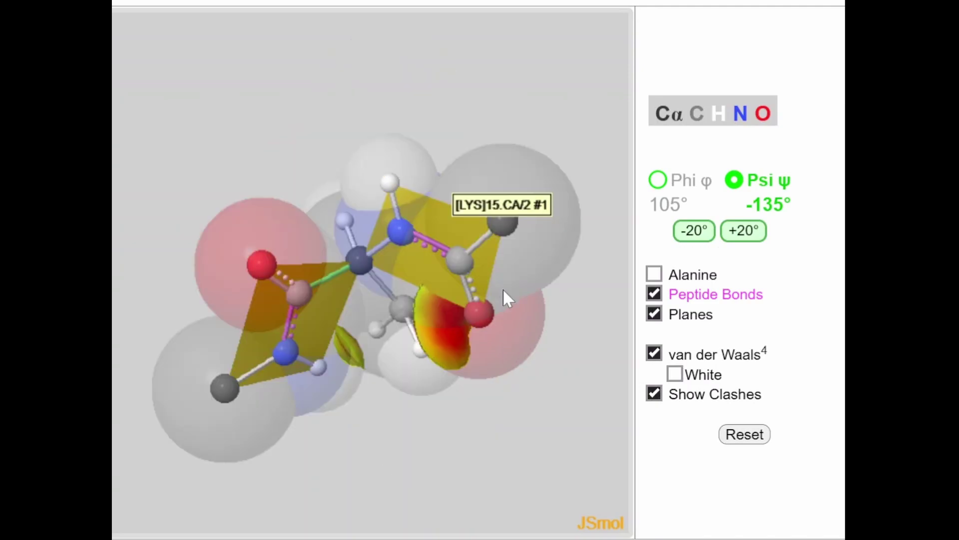
left_click_drag(409, 242, 476, 321)
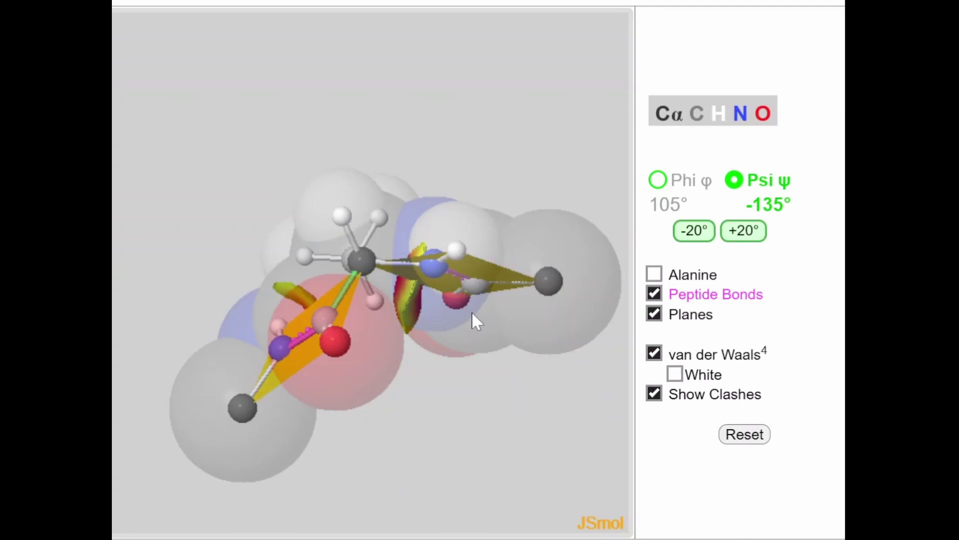
left_click_drag(474, 319, 368, 235)
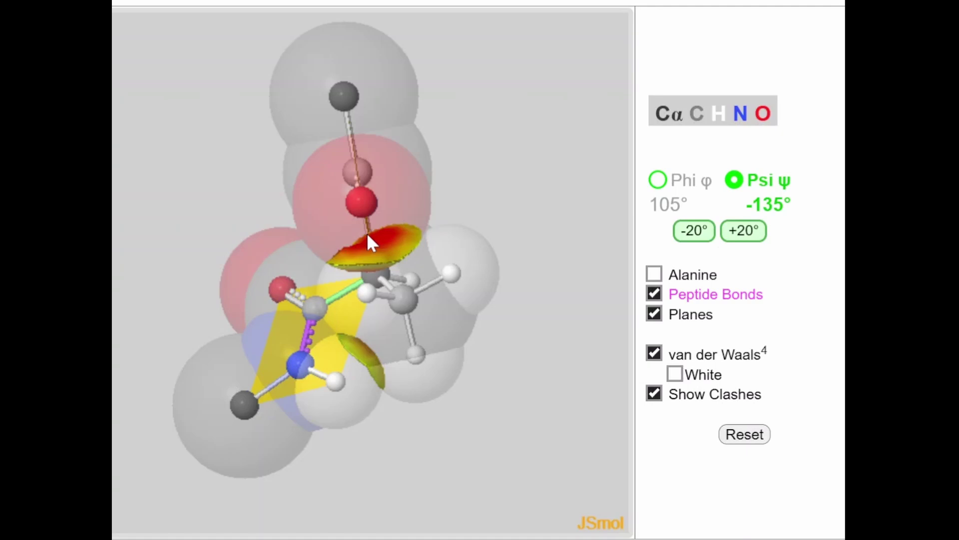
left_click_drag(369, 236, 500, 109)
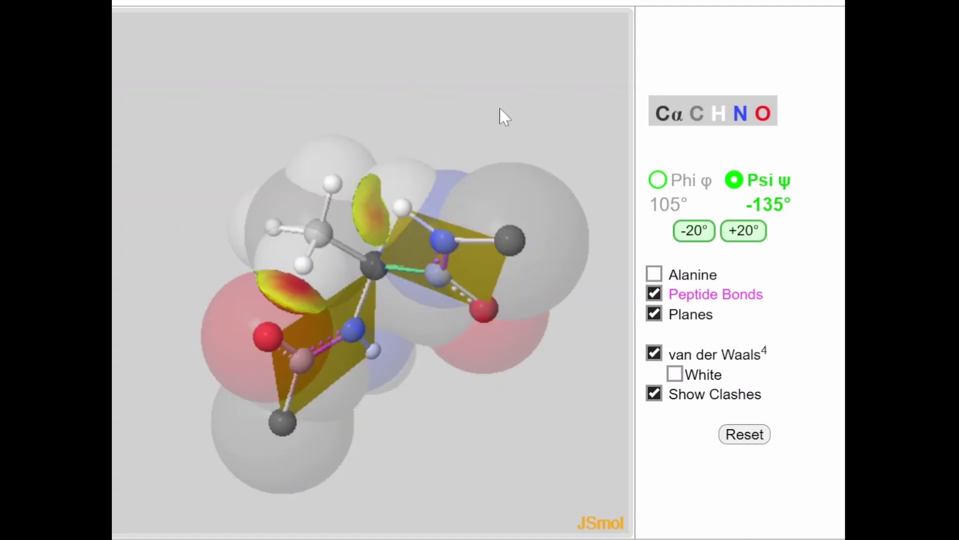
left_click_drag(503, 117, 337, 263)
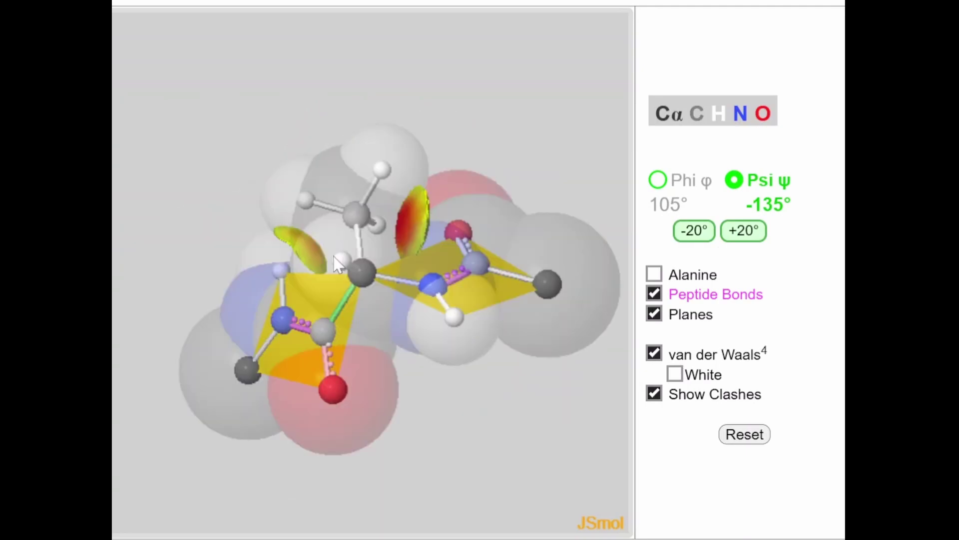